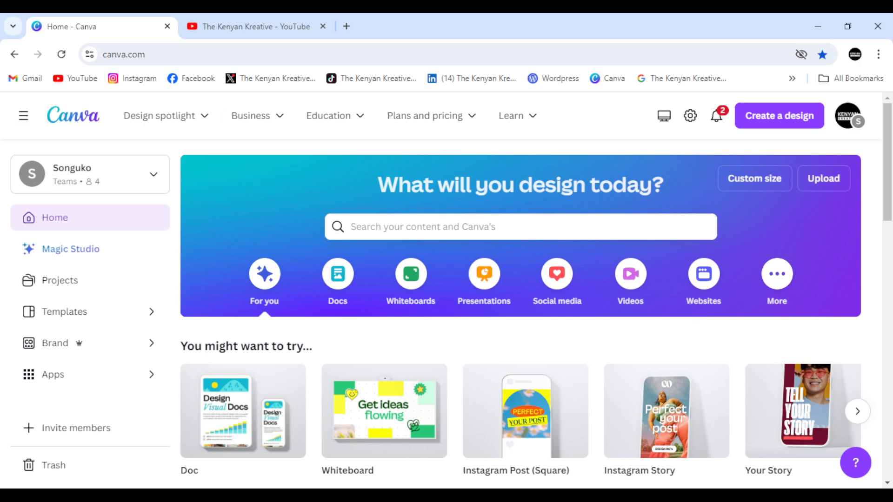
Switch to YouTube, search for "aljzeera" and open the posts of the Al Jazeera English channel.
{"action": "left_click", "coordinate": [246, 32]}
{"action": "left_click", "coordinate": [271, 111]}
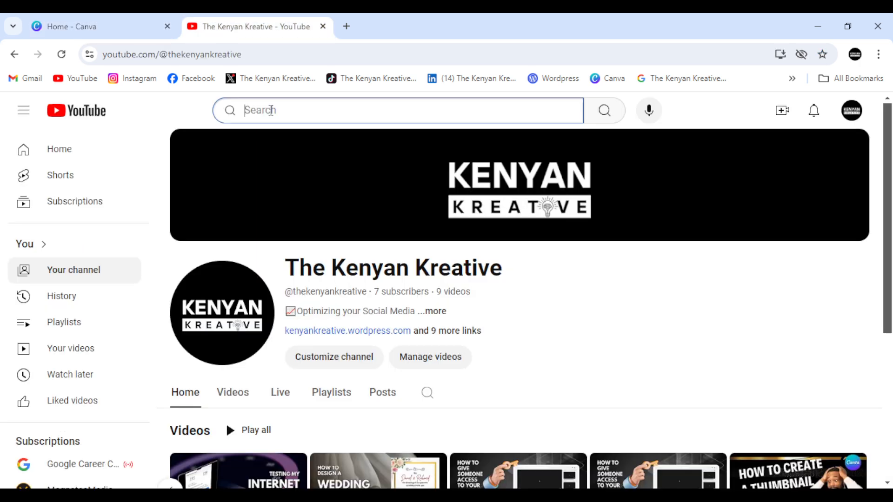
{"action": "left_click", "coordinate": [271, 111]}
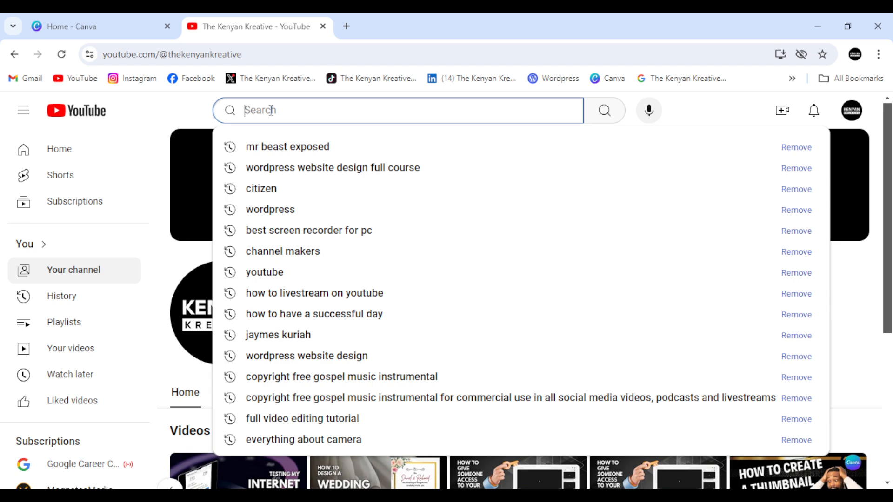
{"action": "type", "text": "aljzeera"}
{"action": "key", "text": "Return"}
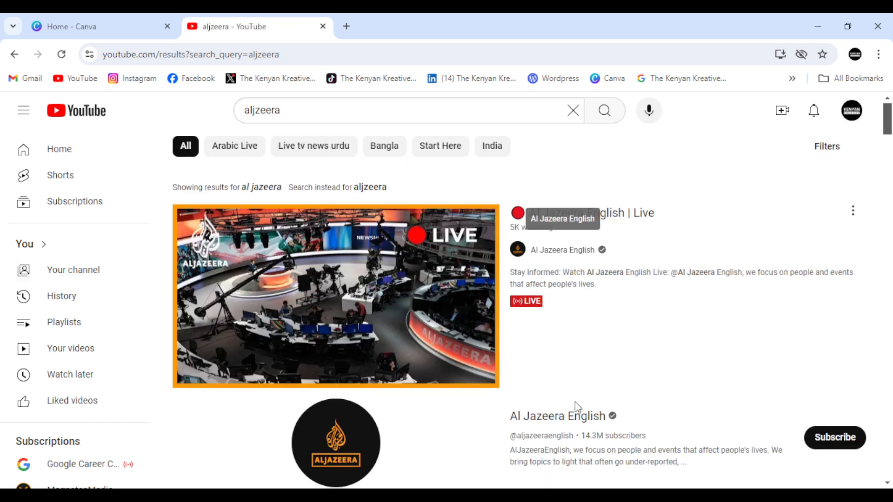
{"action": "left_click", "coordinate": [565, 420]}
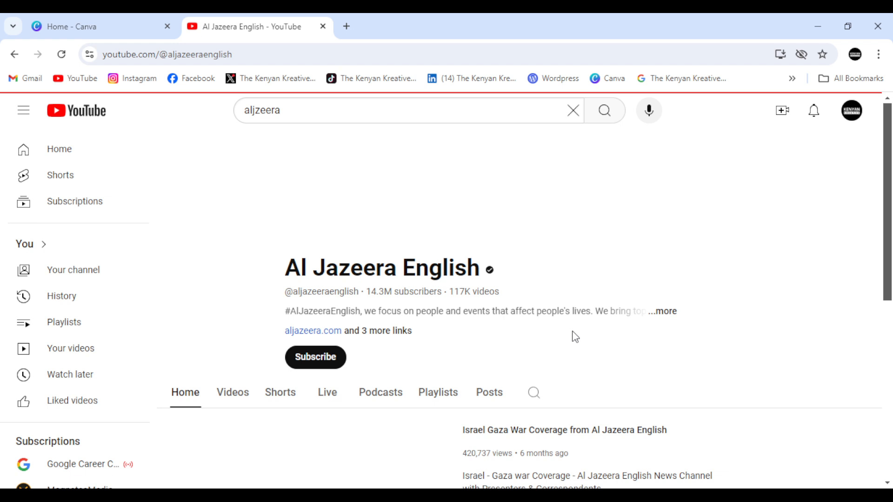
{"action": "left_click", "coordinate": [490, 393]}
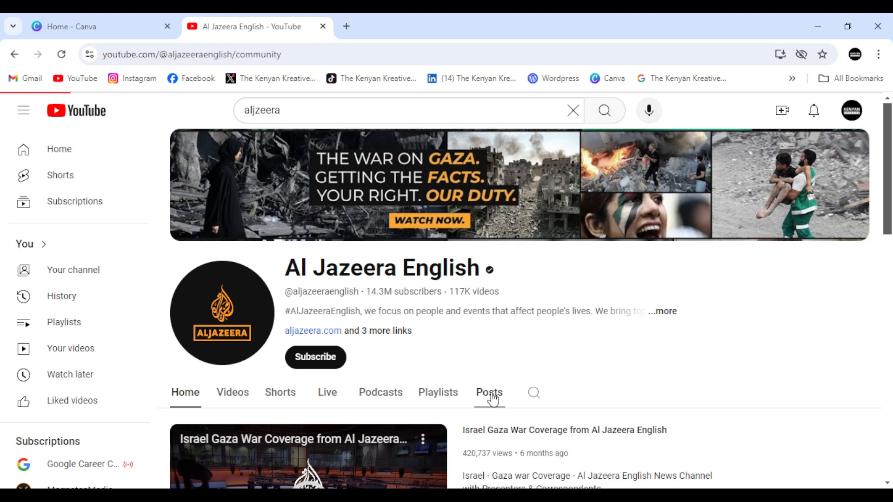
Look through the channel's posts for examples of animated images, examining the "Developing Story" post.
{"action": "scroll", "coordinate": [504, 360], "scroll_direction": "down", "scroll_amount": 10}
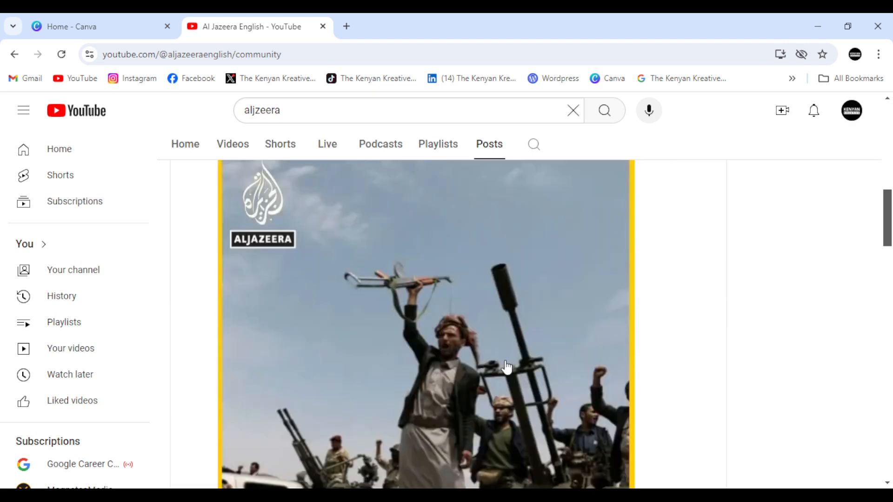
{"action": "scroll", "coordinate": [507, 367], "scroll_direction": "down", "scroll_amount": 10}
{"action": "scroll", "coordinate": [508, 366], "scroll_direction": "down", "scroll_amount": 7}
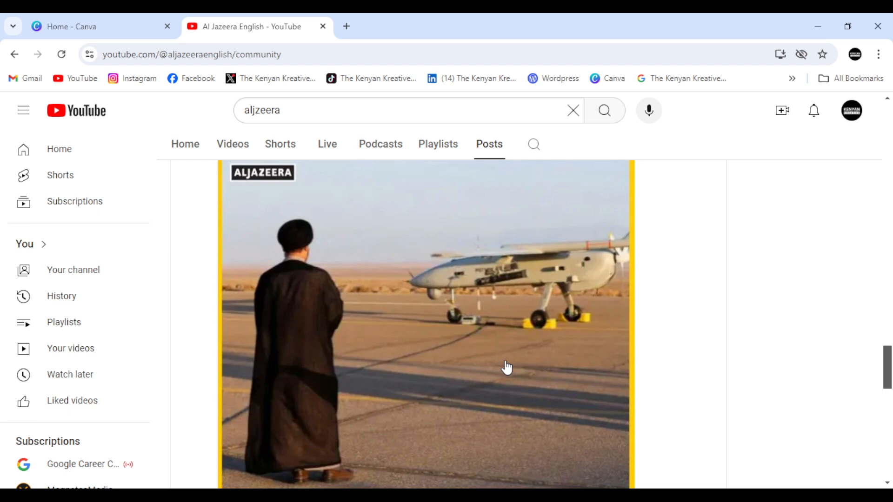
{"action": "scroll", "coordinate": [506, 367], "scroll_direction": "down", "scroll_amount": 10}
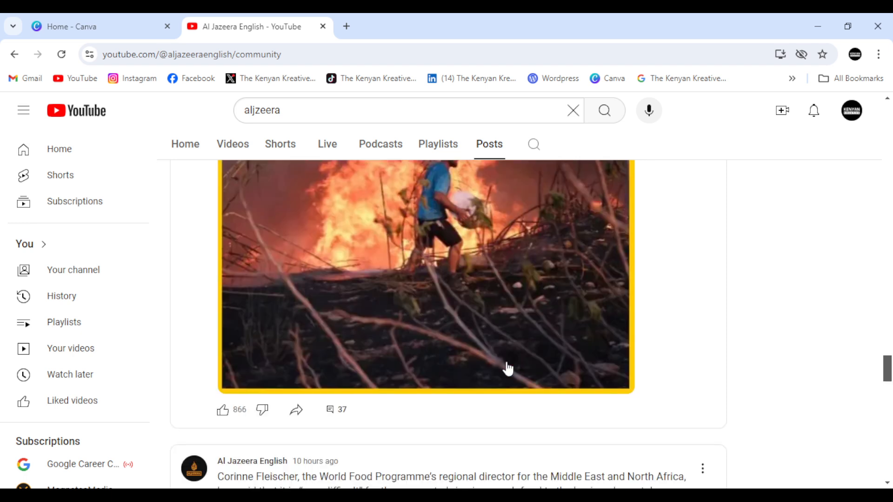
{"action": "scroll", "coordinate": [508, 369], "scroll_direction": "down", "scroll_amount": 7}
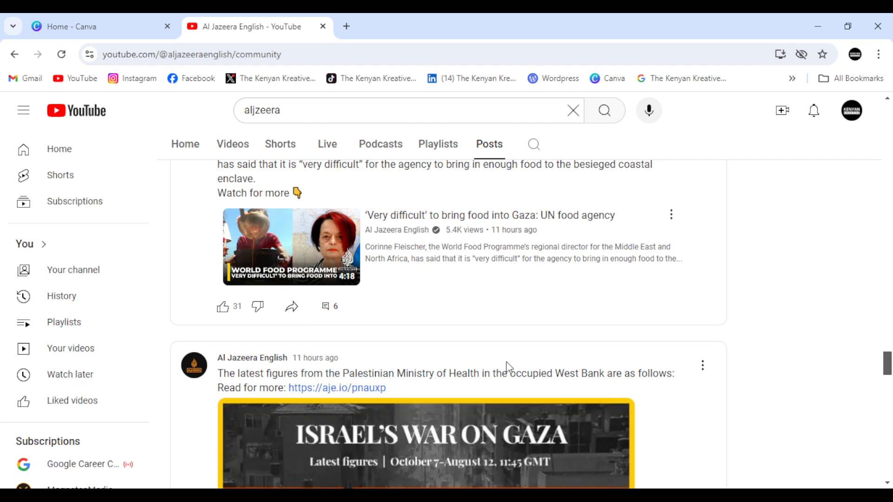
{"action": "scroll", "coordinate": [507, 367], "scroll_direction": "down", "scroll_amount": 8}
{"action": "scroll", "coordinate": [510, 367], "scroll_direction": "down", "scroll_amount": 7}
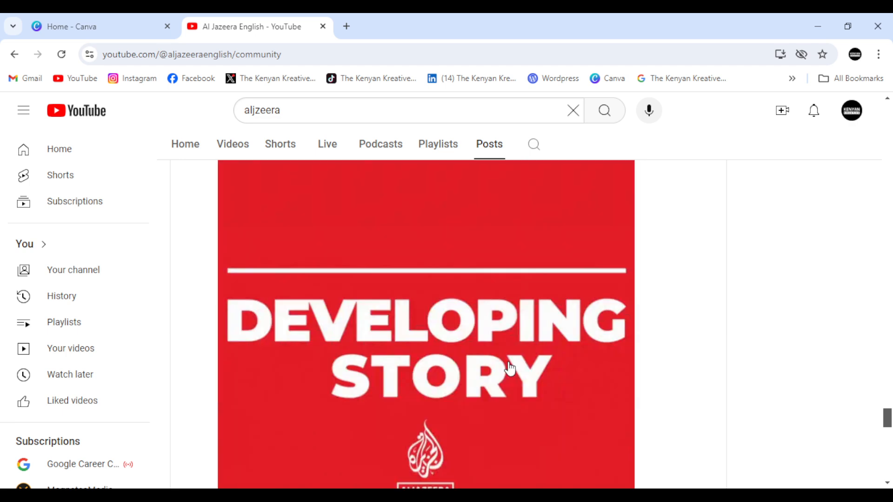
{"action": "scroll", "coordinate": [510, 367], "scroll_direction": "down", "scroll_amount": 1}
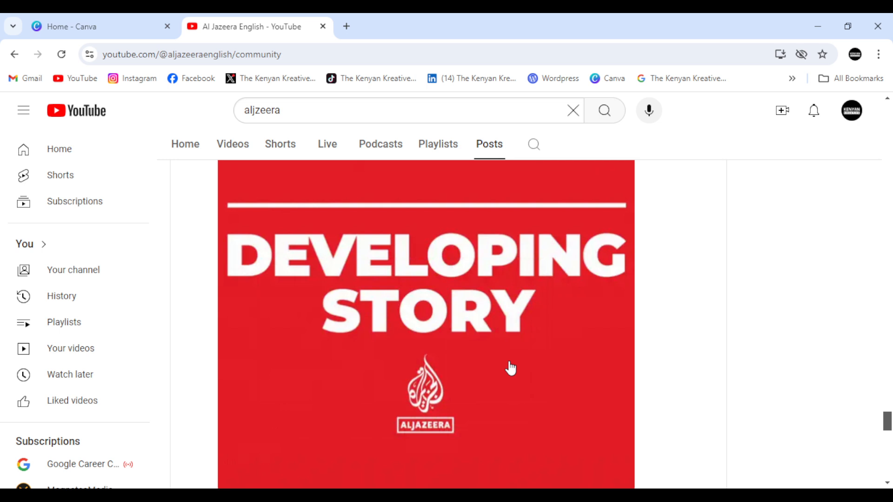
{"action": "scroll", "coordinate": [417, 285], "scroll_direction": "up", "scroll_amount": 3}
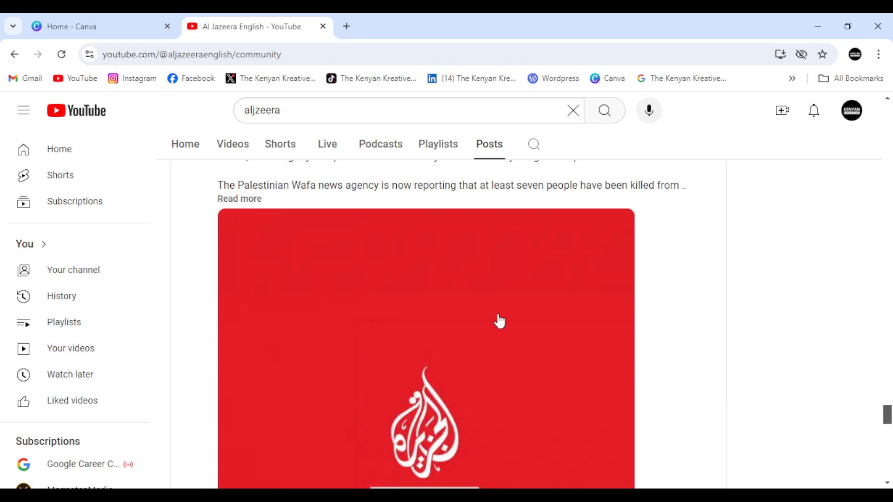
{"action": "scroll", "coordinate": [498, 321], "scroll_direction": "down", "scroll_amount": 2}
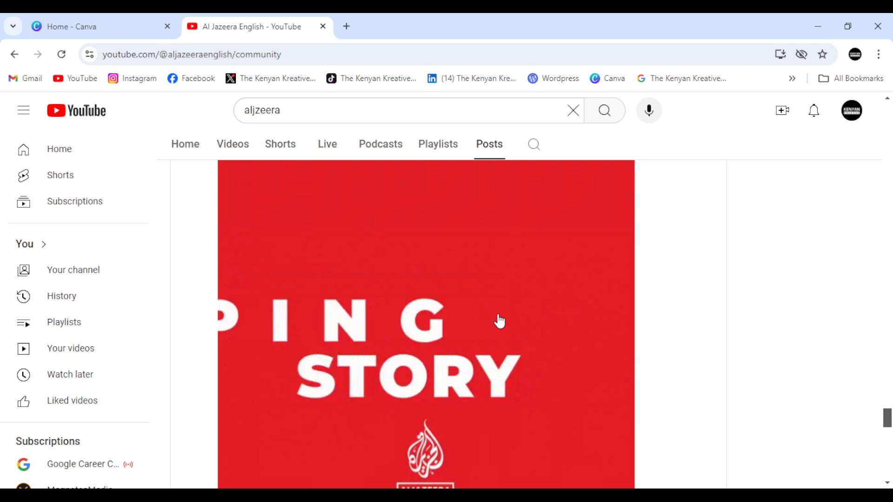
Switch to Canva and create a blank Instagram Post (Square) design.
{"action": "left_click", "coordinate": [125, 24]}
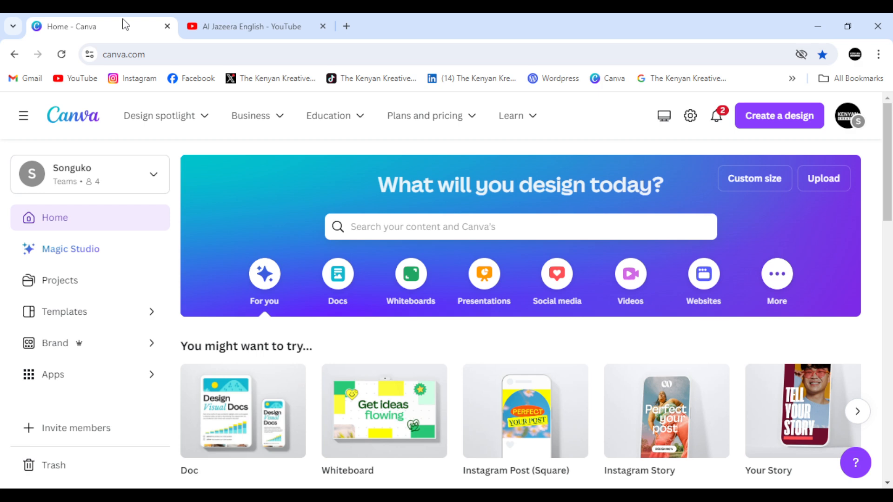
{"action": "mouse_move", "coordinate": [507, 420]}
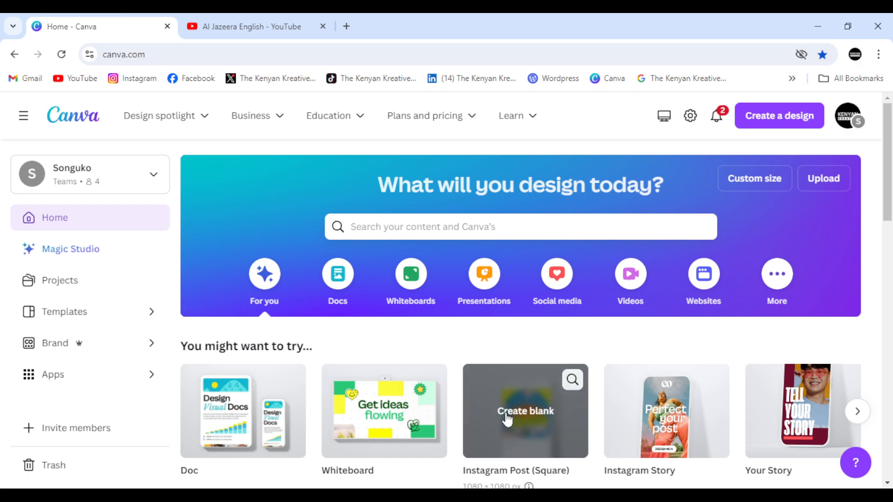
{"action": "left_click", "coordinate": [506, 419]}
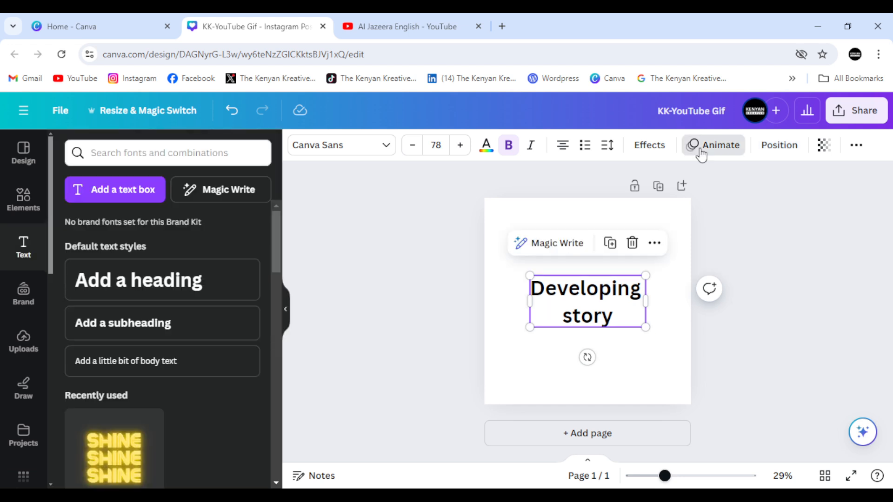
Apply the Drift animation to the "Developing story" text and set the page background to black.
{"action": "left_click", "coordinate": [701, 155]}
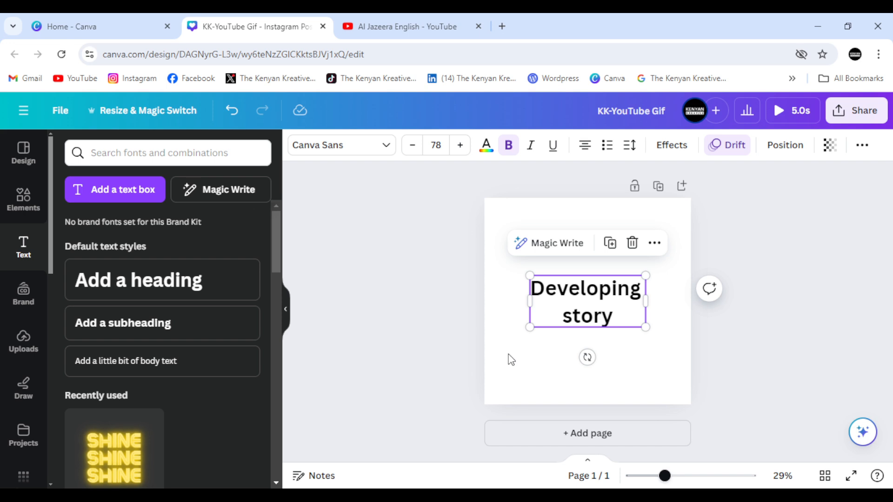
{"action": "left_click", "coordinate": [511, 360]}
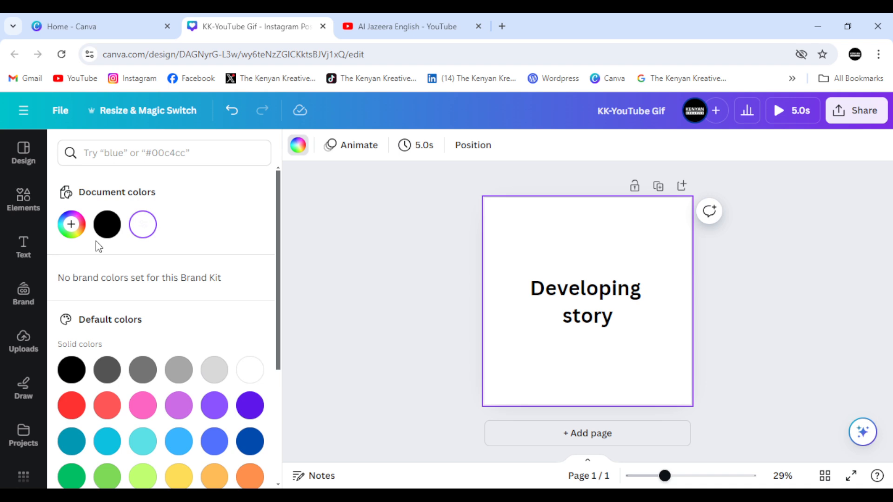
{"action": "left_click", "coordinate": [106, 225]}
{"action": "left_click", "coordinate": [463, 331]}
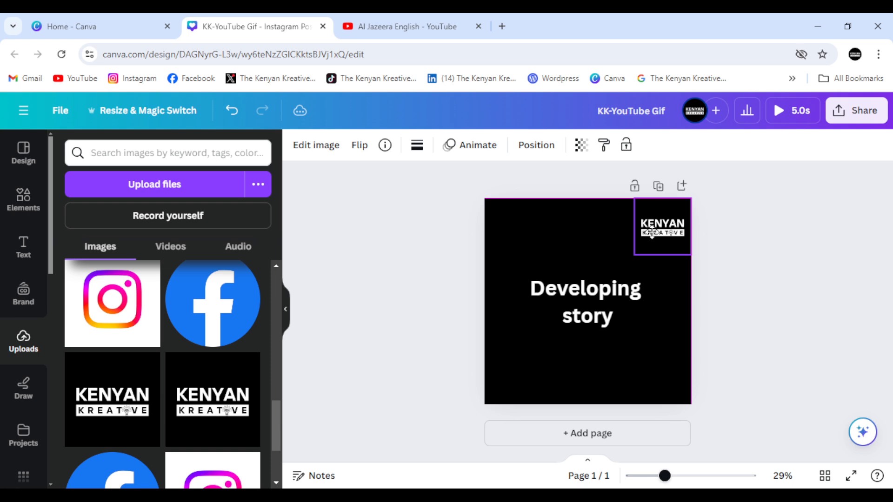
Crop the empty space above and below the Kenyan Kreative logo on the page and play the design.
{"action": "left_click", "coordinate": [652, 231]}
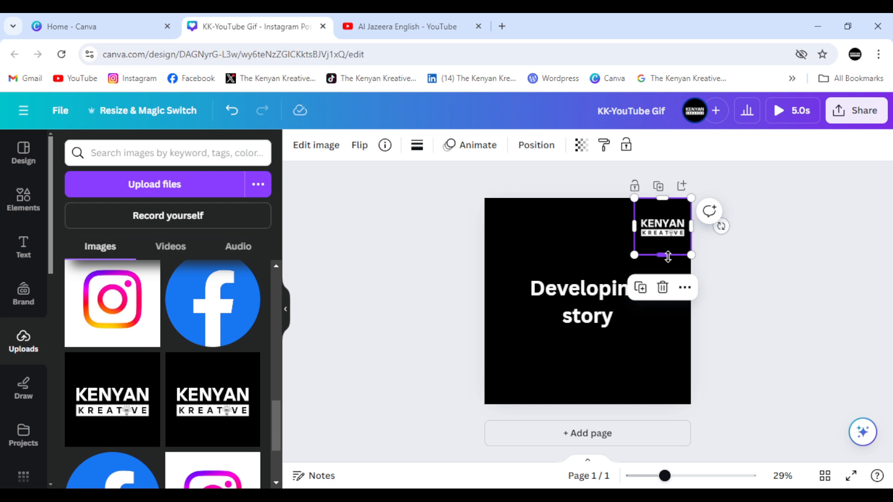
{"action": "left_click_drag", "start_coordinate": [668, 257], "coordinate": [661, 227]}
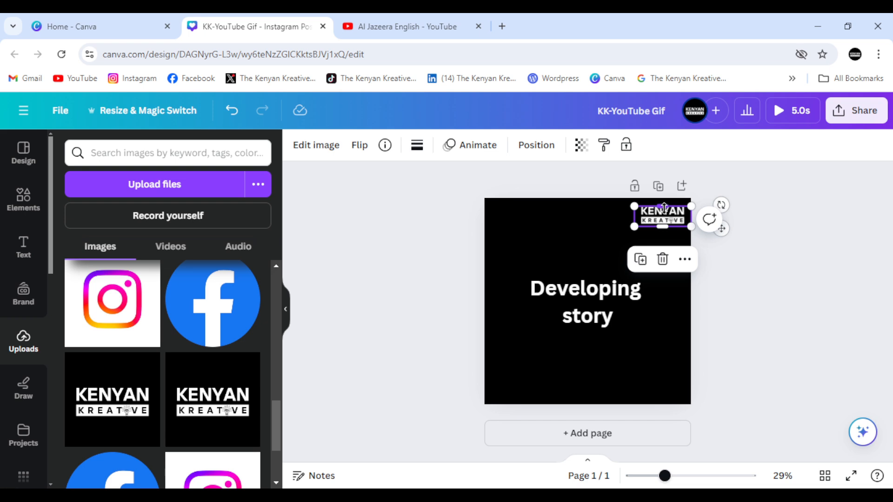
{"action": "left_click", "coordinate": [486, 309]}
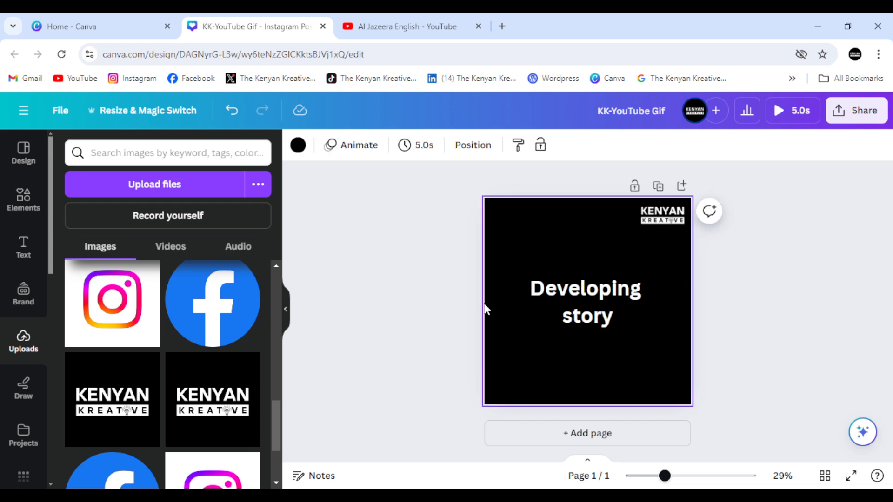
{"action": "left_click", "coordinate": [796, 117]}
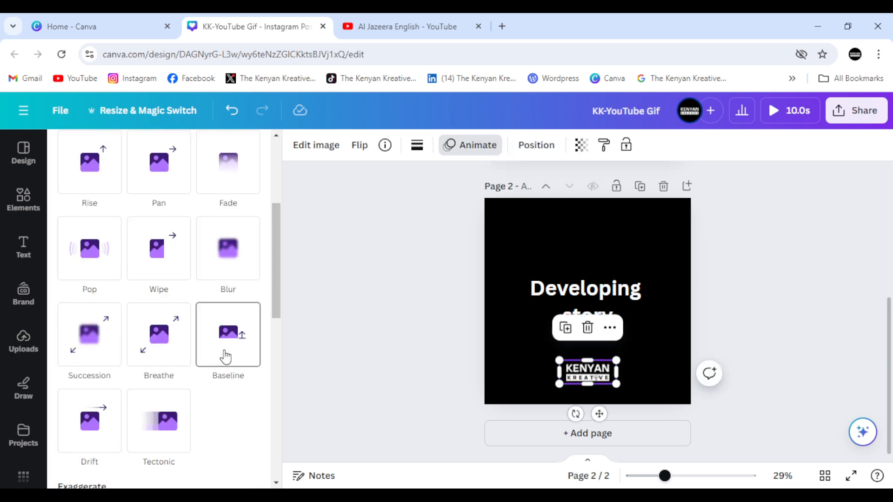
Apply the Baseline animation to the logo on page 2 and duplicate that page as page 3.
{"action": "left_click", "coordinate": [225, 358]}
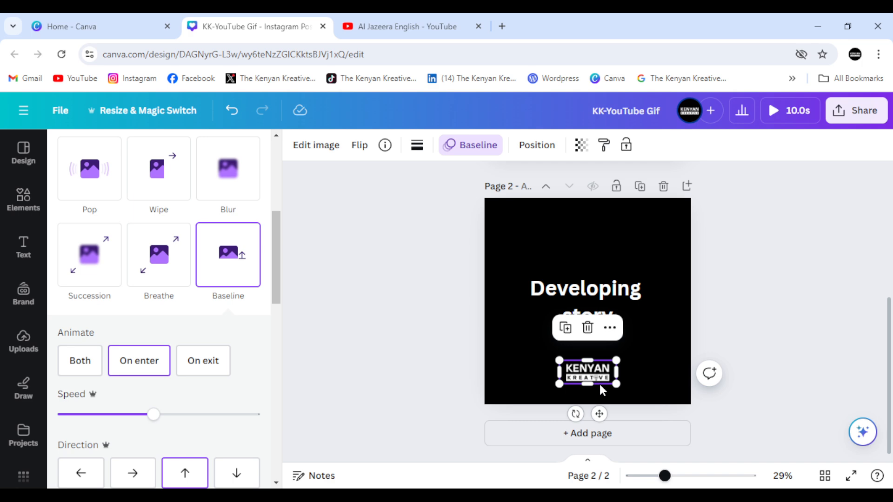
{"action": "left_click", "coordinate": [585, 366]}
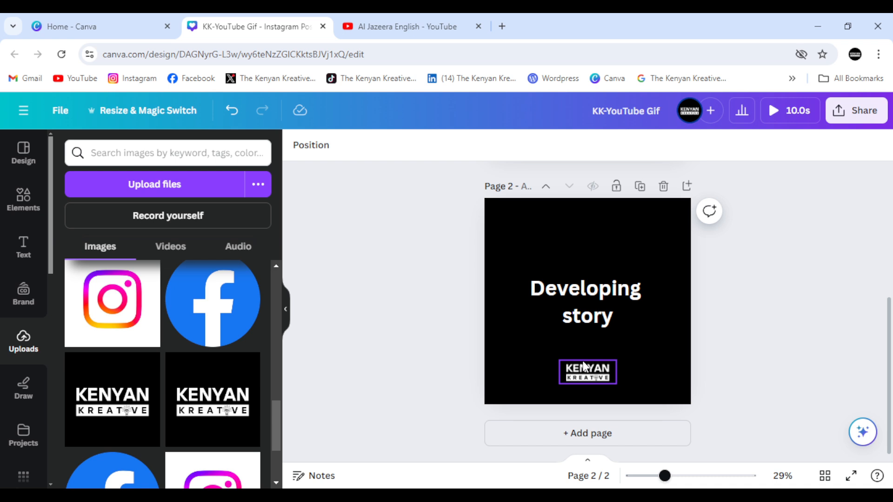
{"action": "left_click", "coordinate": [640, 186]}
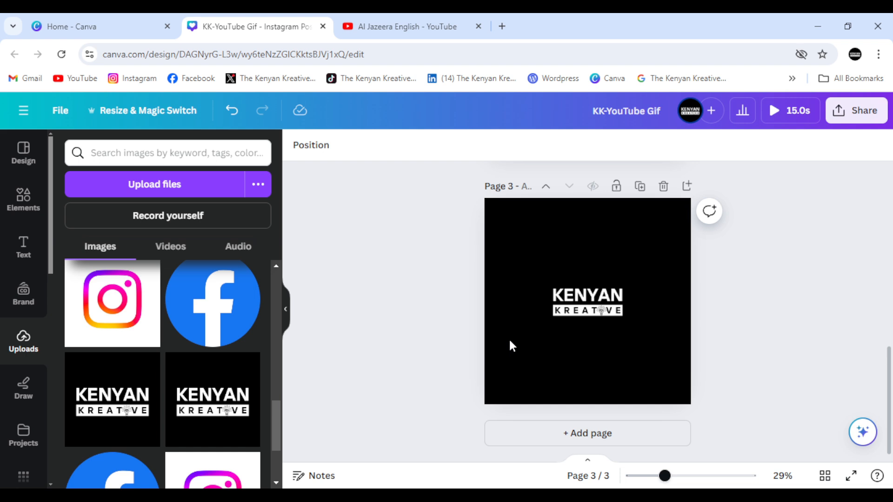
{"action": "scroll", "coordinate": [512, 346], "scroll_direction": "up", "scroll_amount": 10}
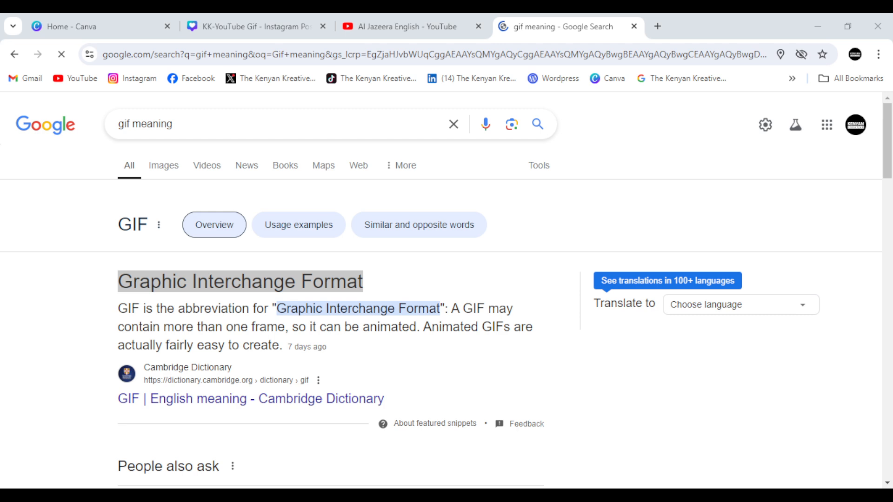
Highlight the phrase "Graphic Interchange Format" in the Google results for "gif meaning".
{"action": "left_click_drag", "start_coordinate": [118, 282], "coordinate": [363, 280]}
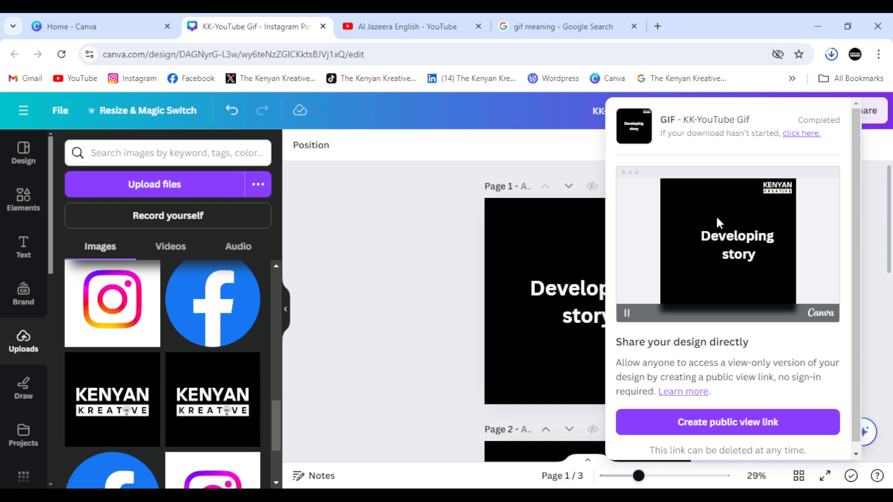
Switch to YouTube and open your own channel.
{"action": "left_click", "coordinate": [385, 31]}
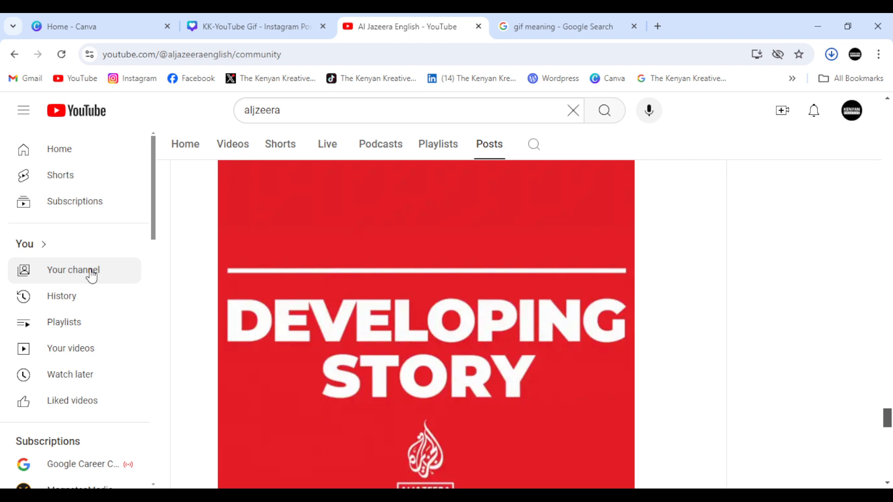
{"action": "left_click", "coordinate": [91, 272]}
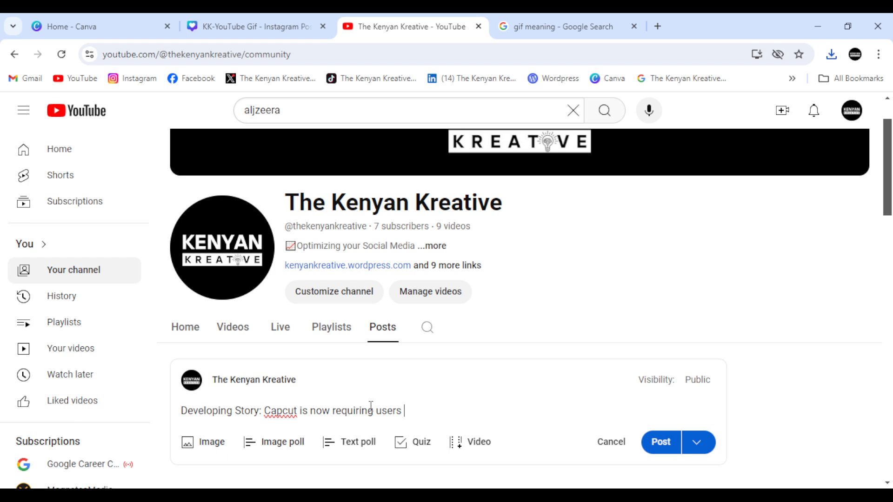
Complete the post text with "to upgrade to the pro version in order to use generated captions" and attach the GIF image.
{"action": "type", "text": "to upgrade to the pro versi"}
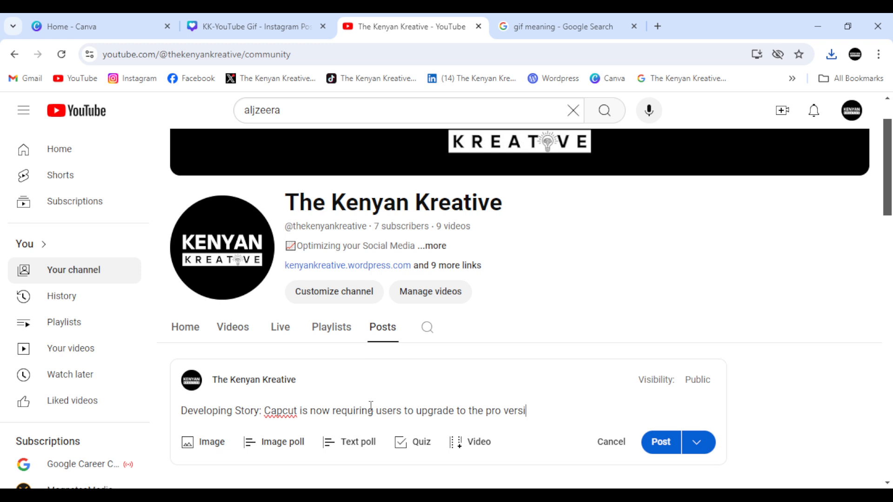
{"action": "type", "text": "on in order to use the capt"}
{"action": "key", "text": "BackSpace"}
{"action": "key", "text": "BackSpace"}
{"action": "key", "text": "BackSpace"}
{"action": "key", "text": "BackSpace"}
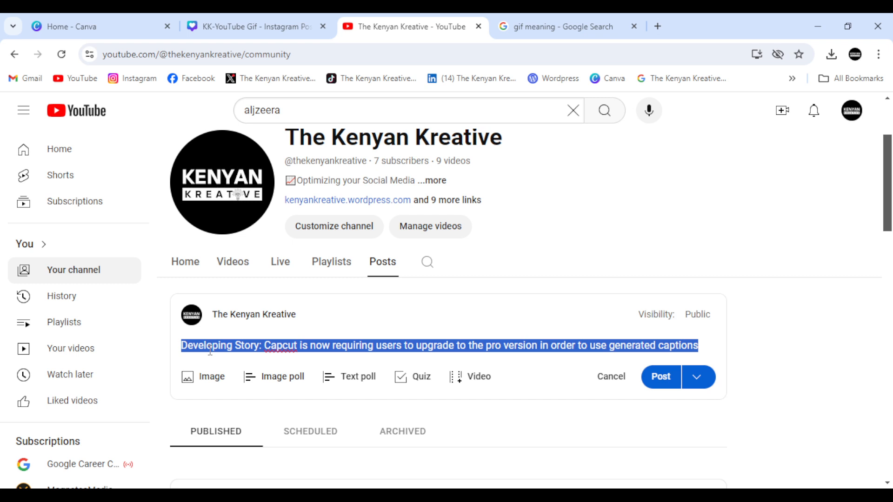
{"action": "left_click", "coordinate": [203, 377]}
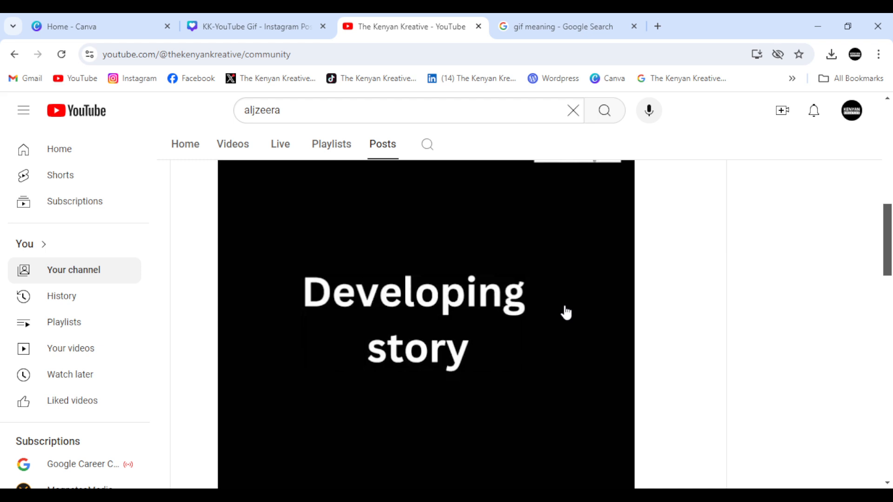
Review the animated GIF in the published "Developing story" post on the channel.
{"action": "scroll", "coordinate": [565, 313], "scroll_direction": "down", "scroll_amount": 1}
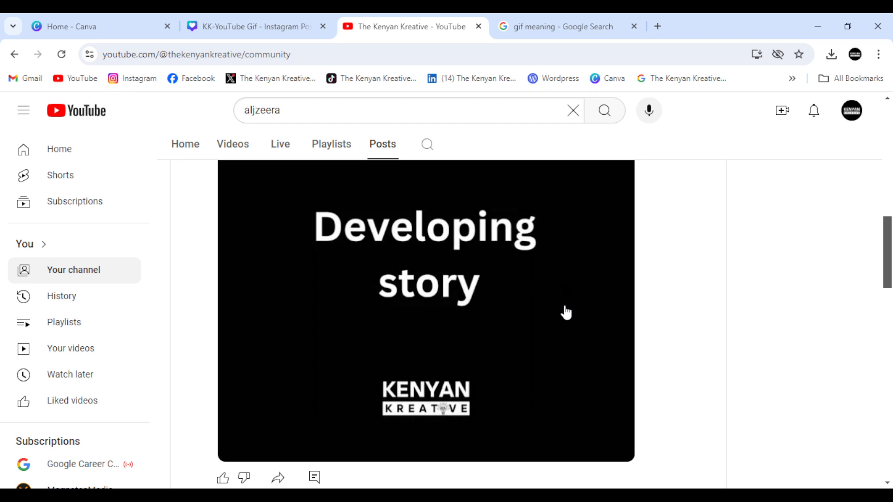
{"action": "scroll", "coordinate": [565, 312], "scroll_direction": "up", "scroll_amount": 2}
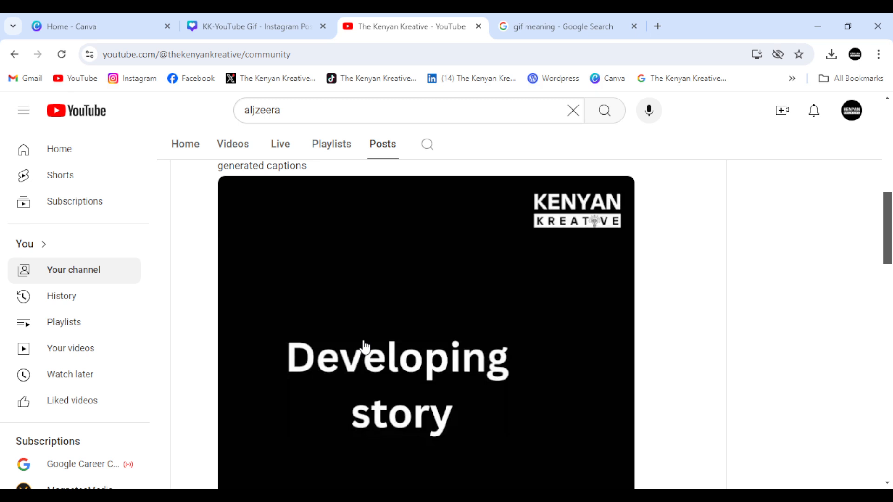
{"action": "scroll", "coordinate": [364, 346], "scroll_direction": "down", "scroll_amount": 3}
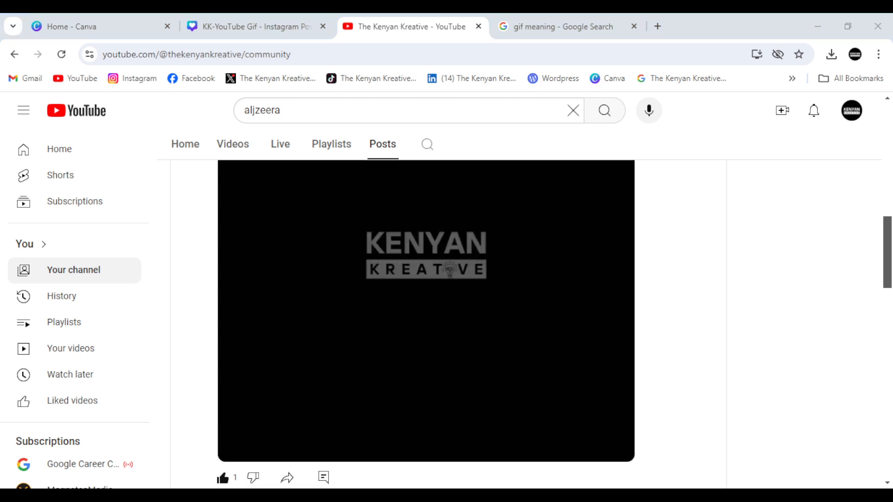